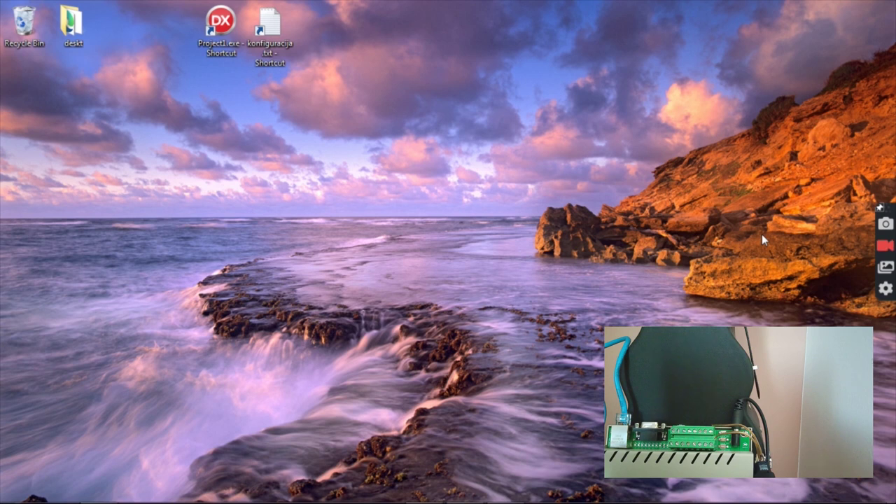
# Step: Launch BilijarApp from the desktop, begin a new working day and show the tables and games view
pyautogui.doubleClick(221, 29)
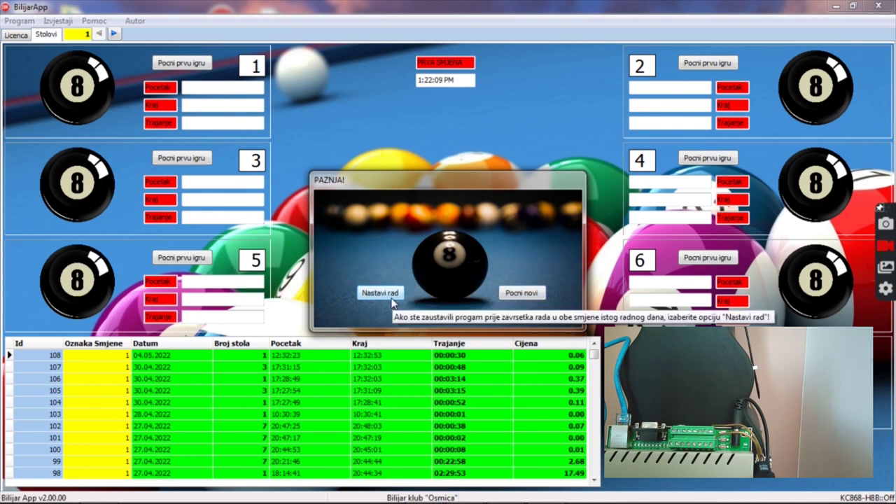
pyautogui.click(511, 292)
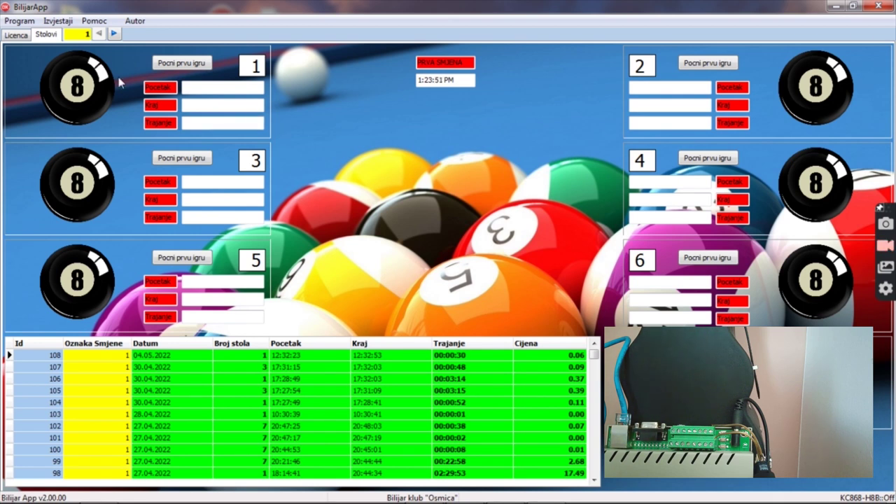
pyautogui.click(9, 22)
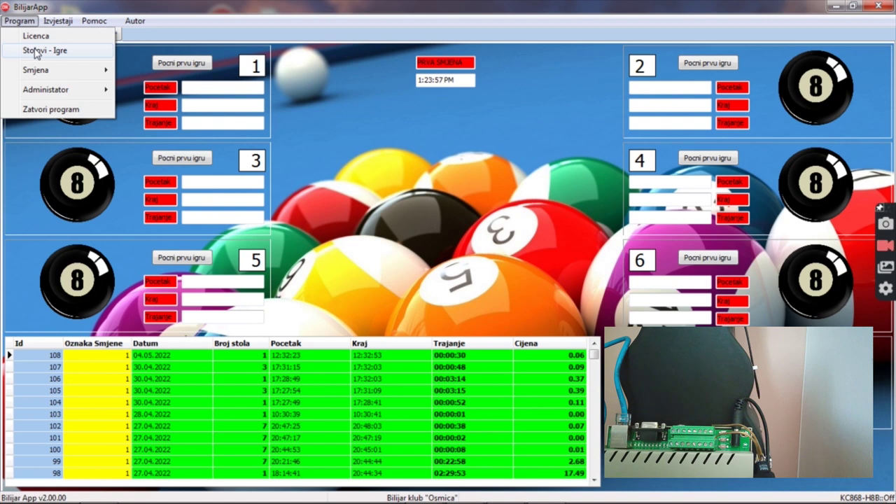
pyautogui.click(36, 52)
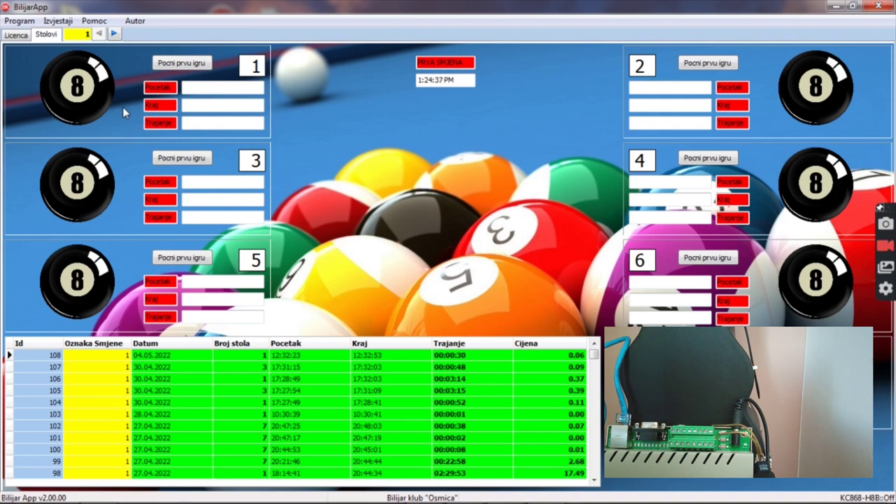
# Step: Minimize BilijarApp and open konfiguracija.txt from the desktop, keeping only one window of the file and placing the cursor at the sensor mode value
pyautogui.click(834, 7)
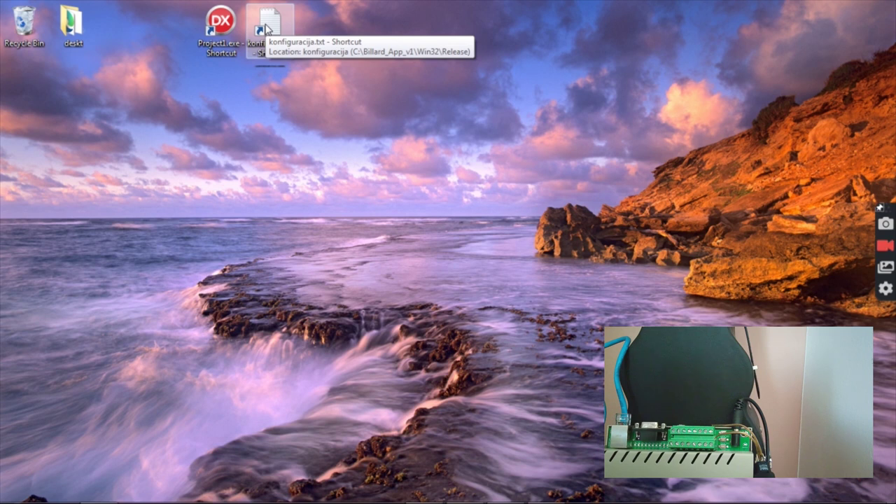
pyautogui.doubleClick(267, 29)
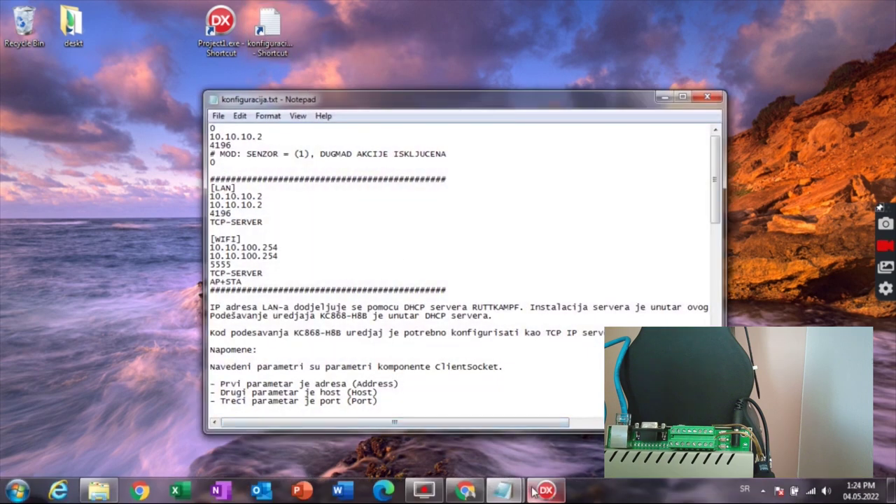
pyautogui.moveTo(505, 490)
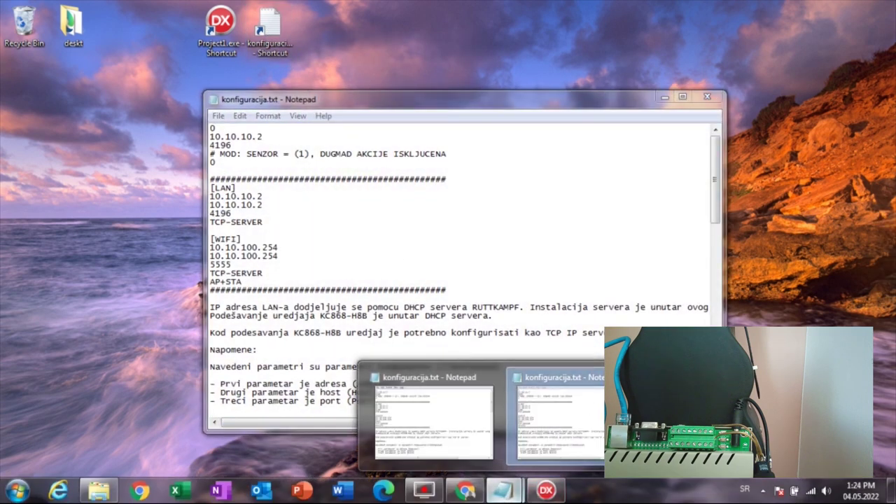
pyautogui.click(634, 378)
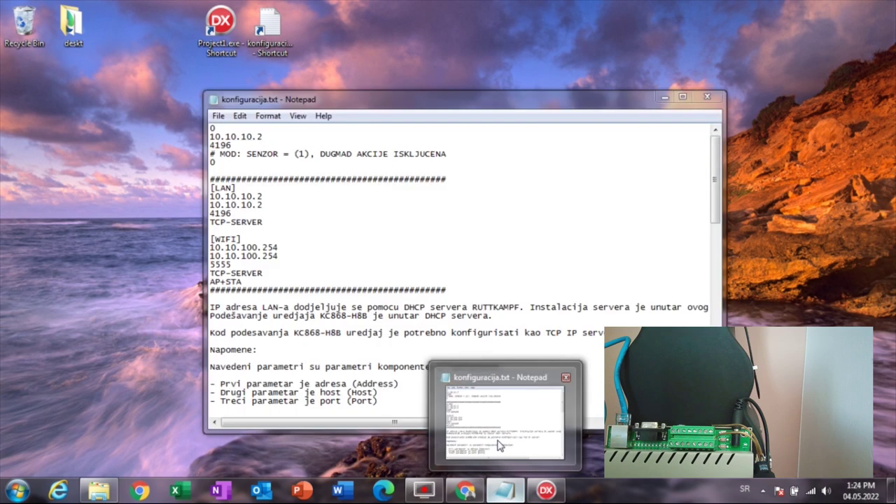
pyautogui.click(499, 445)
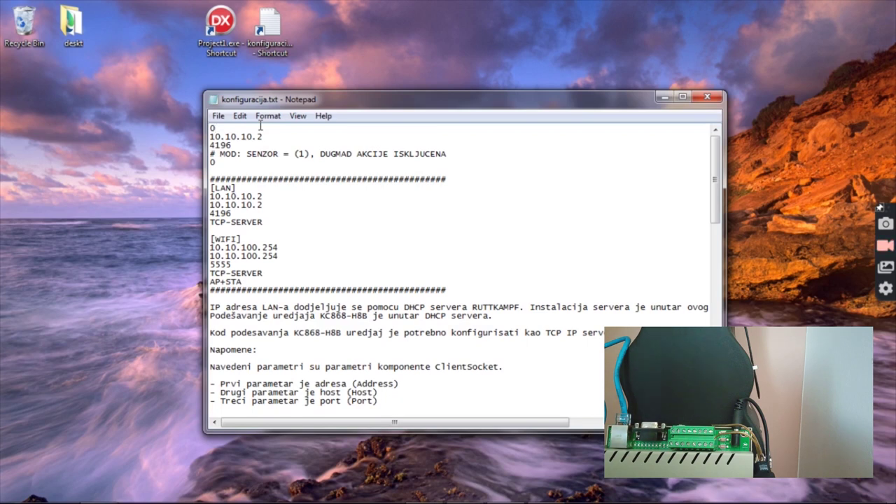
pyautogui.click(218, 162)
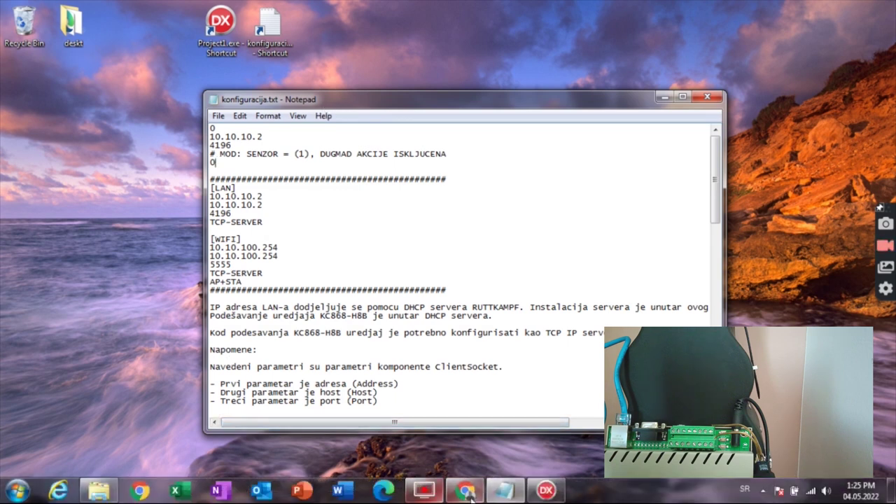
# Step: Switch to BilijarApp, start and stop the first game on table 1, accept its charge and close the program
pyautogui.click(530, 494)
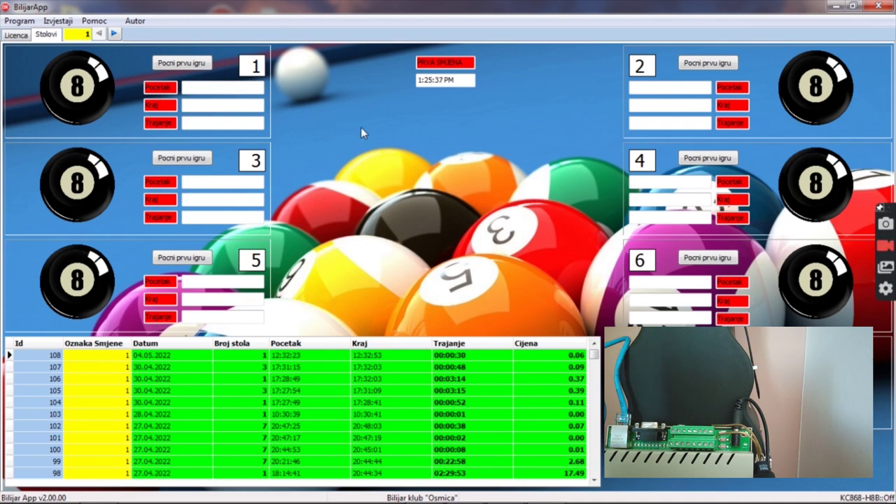
pyautogui.click(180, 64)
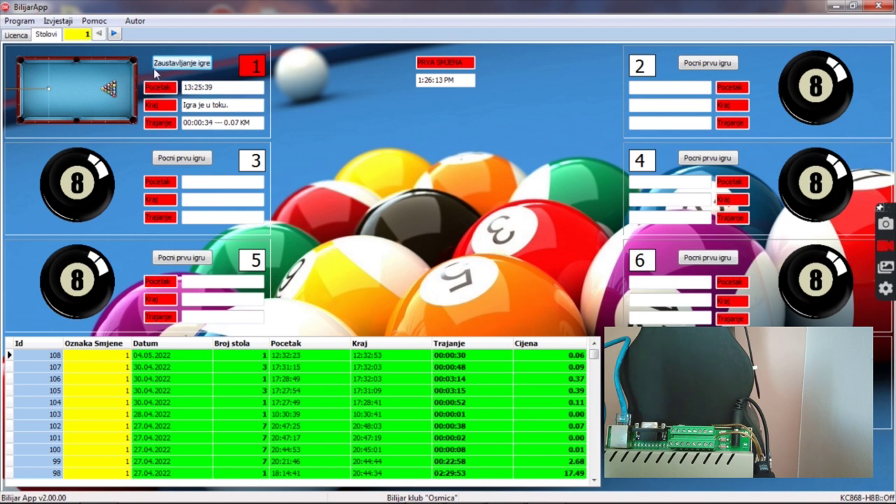
pyautogui.click(187, 67)
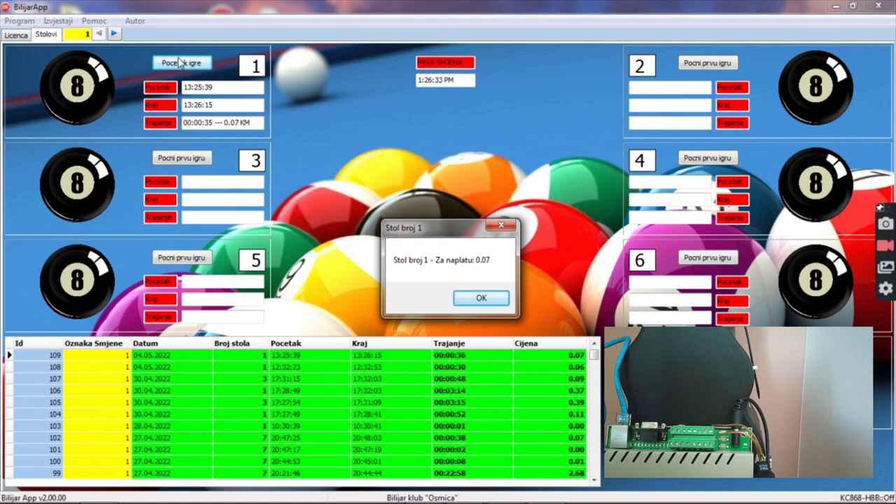
pyautogui.click(460, 297)
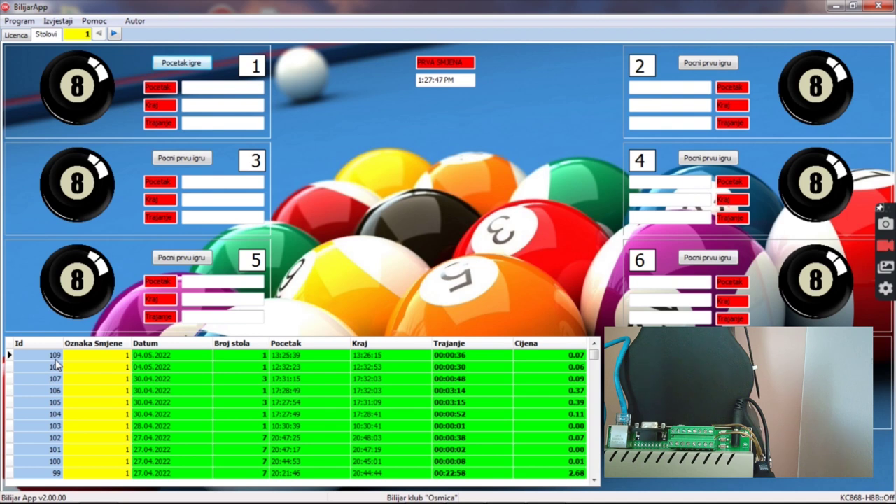
pyautogui.click(877, 7)
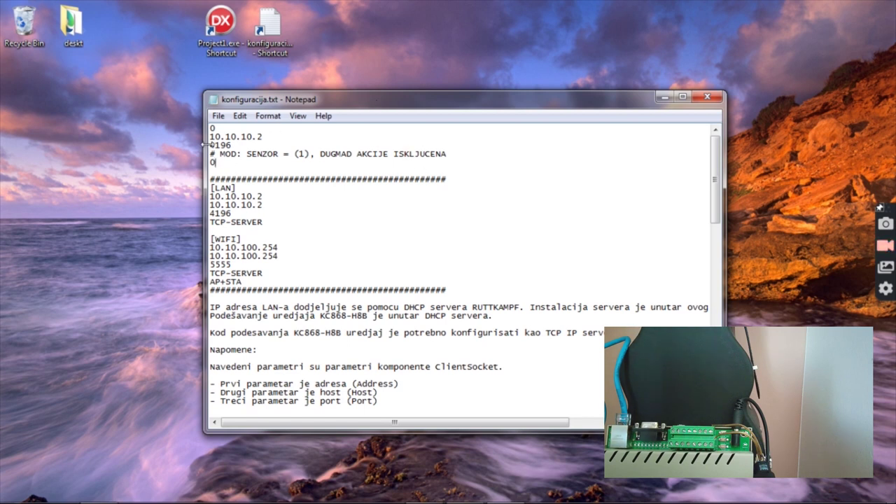
# Step: Set the first address line in konfiguracija.txt to 10.10.10.2 and the sensor mode to 1, and save and close the file
pyautogui.write('10.1')
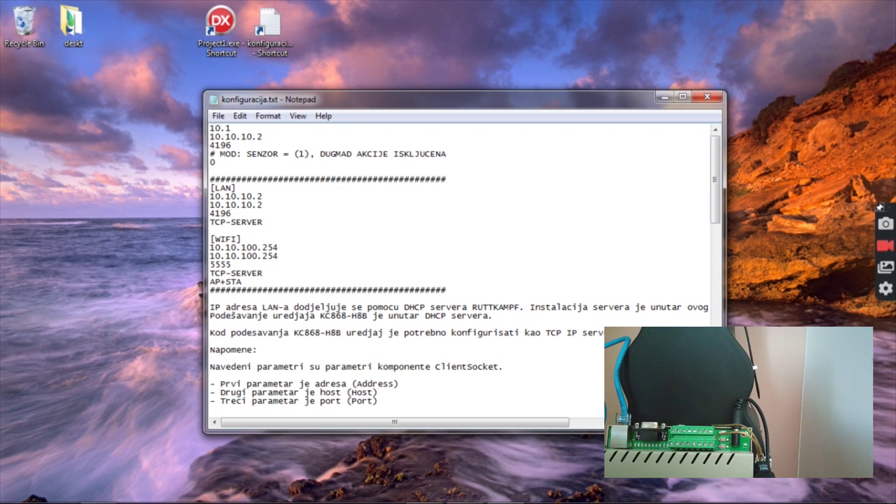
pyautogui.write('0.10.2')
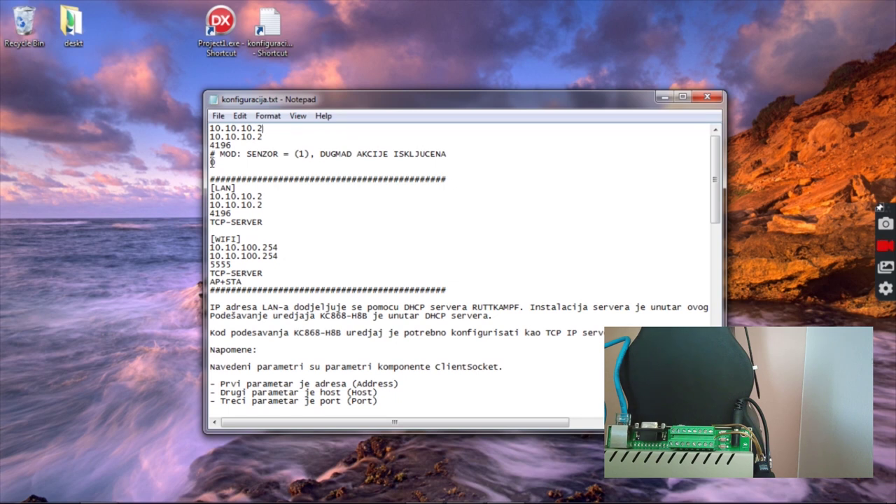
pyautogui.moveTo(210, 163); pyautogui.dragTo(225, 163)
pyautogui.write('1')
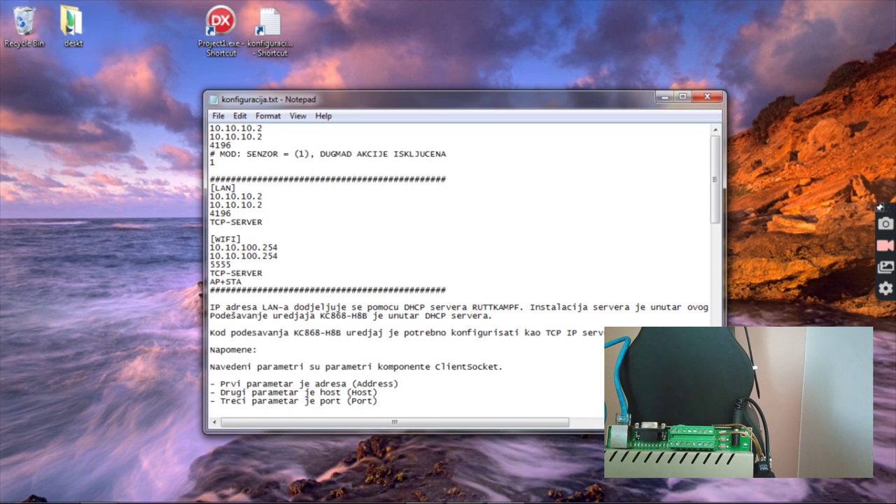
pyautogui.click(218, 115)
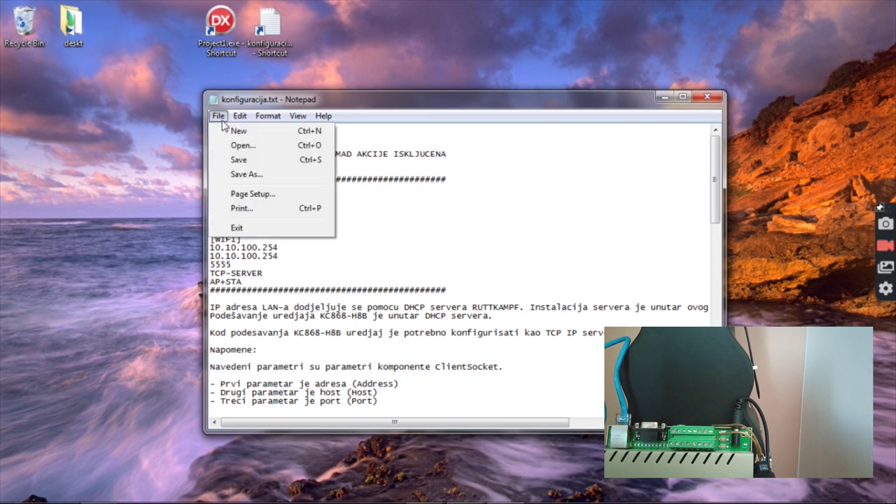
pyautogui.click(238, 160)
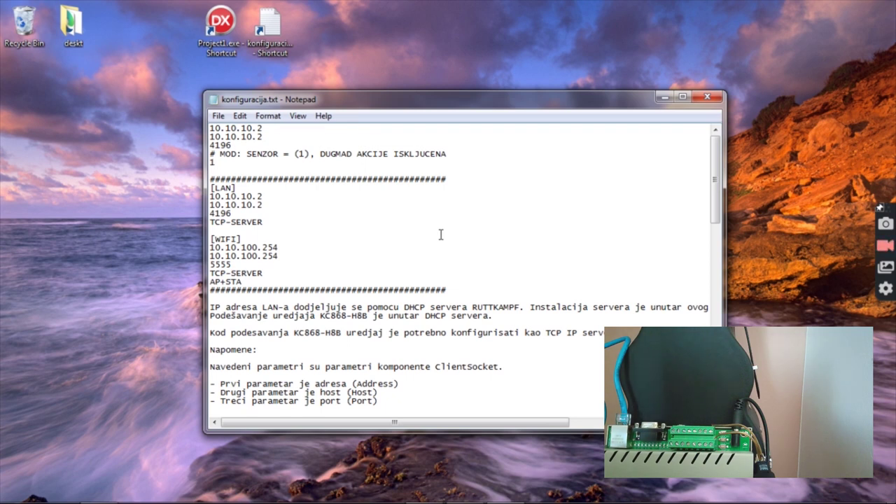
pyautogui.hotkey('alt', 'F4')
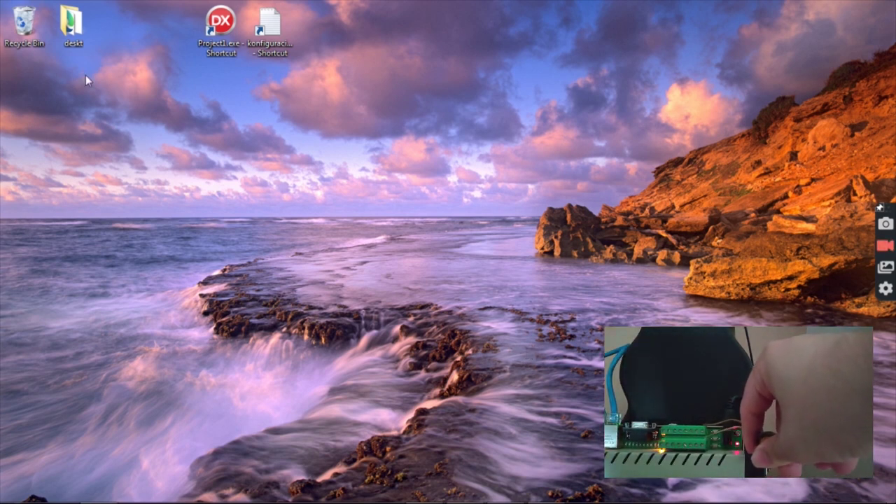
# Step: Launch BilijarApp, begin a new working day, let the sensor record a game on table 1 and exit the program
pyautogui.doubleClick(206, 31)
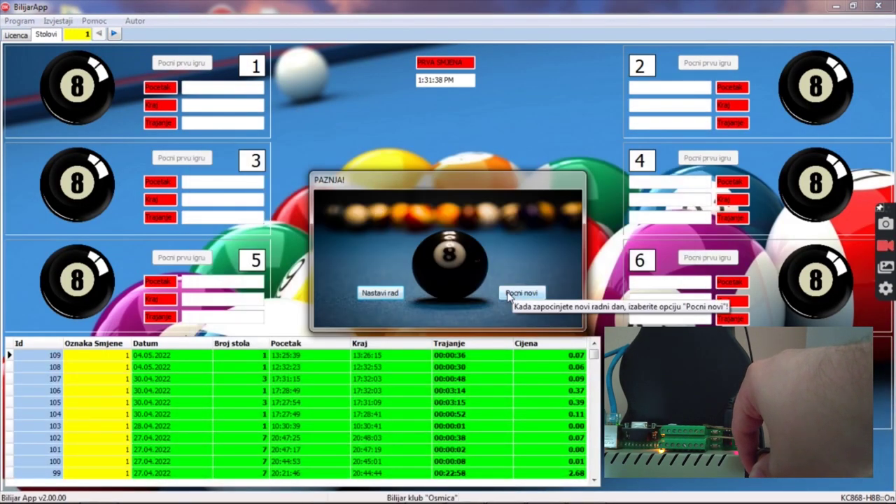
pyautogui.click(500, 294)
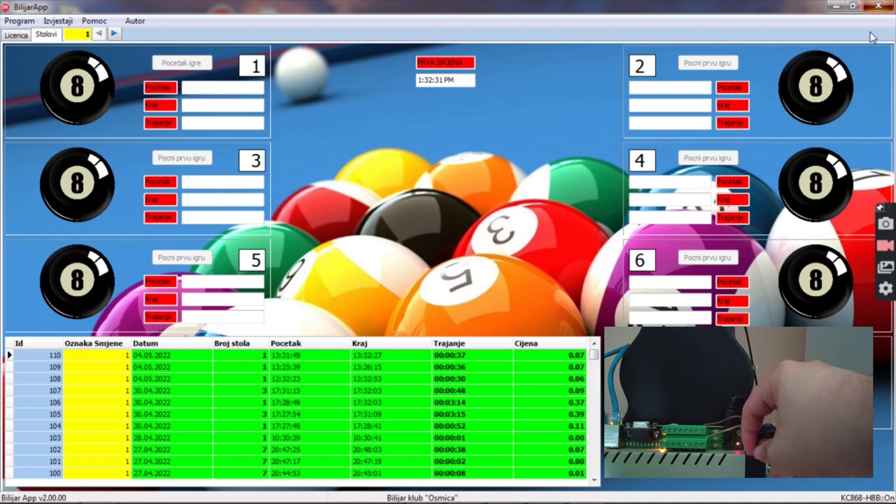
pyautogui.click(879, 6)
pyautogui.click(526, 278)
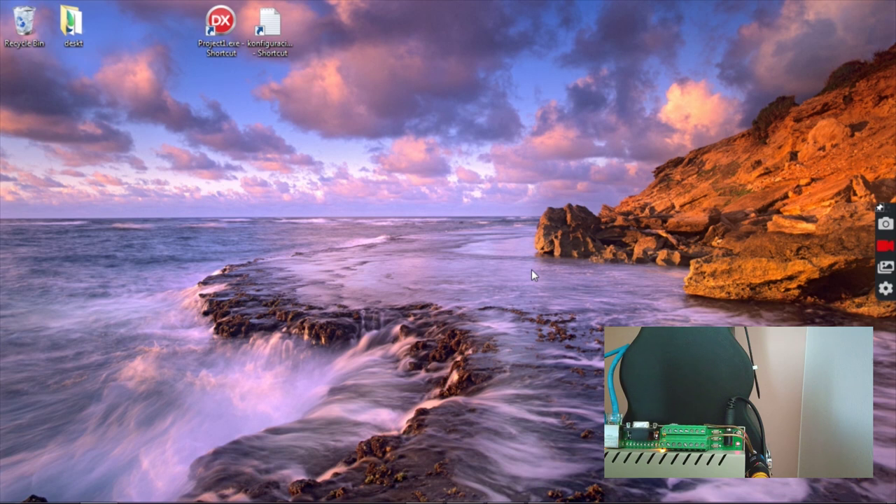
# Step: Reopen konfiguracija.txt, set both the sensor mode and the first address line to 0, and save and close the file
pyautogui.click(285, 39)
pyautogui.doubleClick(286, 38)
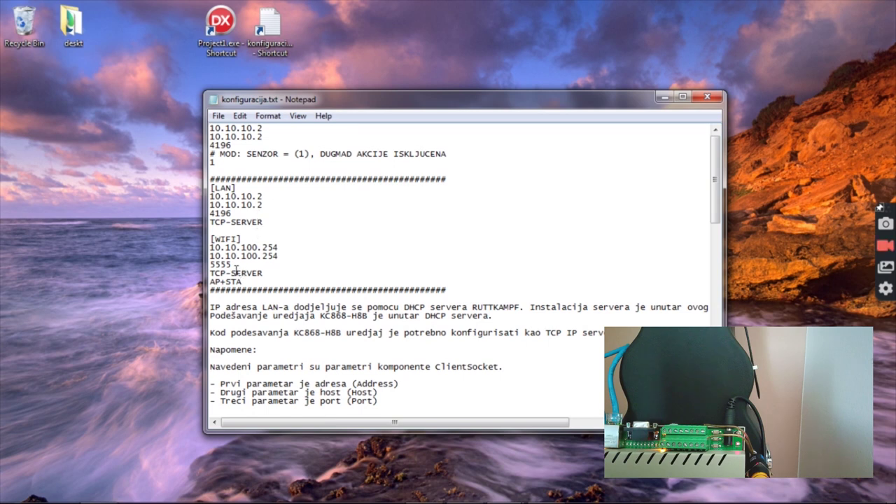
pyautogui.moveTo(238, 266); pyautogui.dragTo(208, 248)
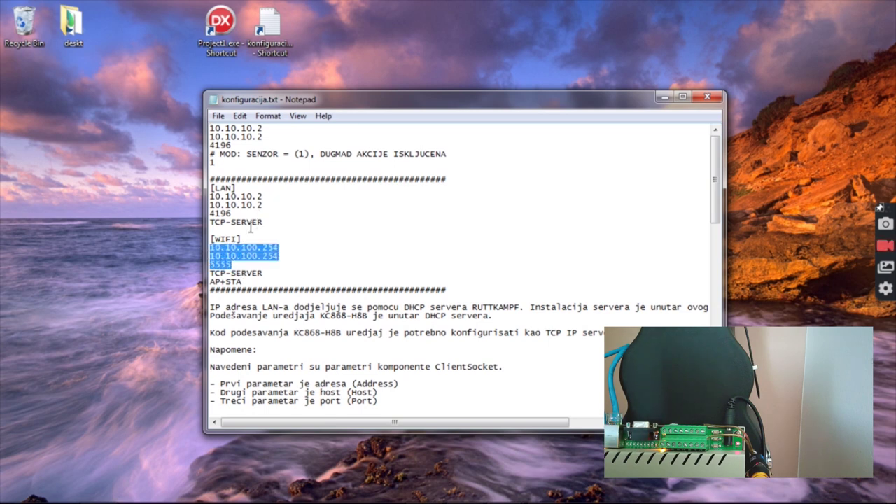
pyautogui.moveTo(220, 162); pyautogui.dragTo(202, 165)
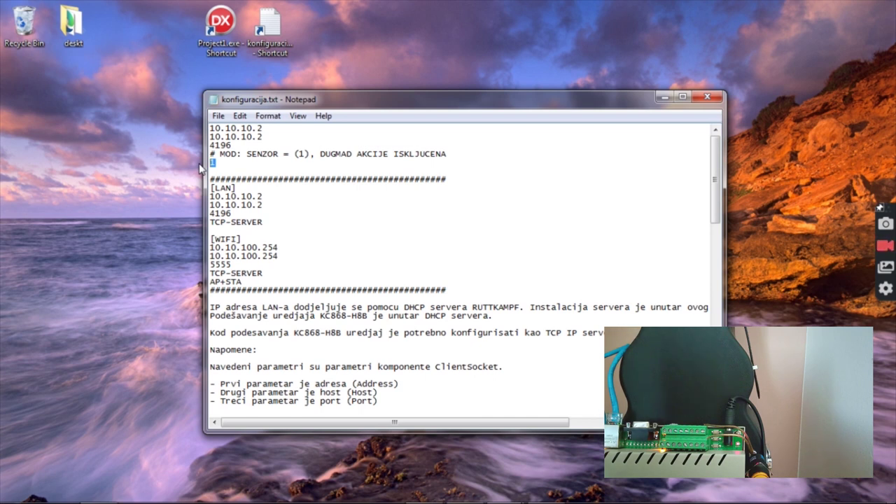
pyautogui.write('0')
pyautogui.moveTo(263, 128); pyautogui.dragTo(210, 128)
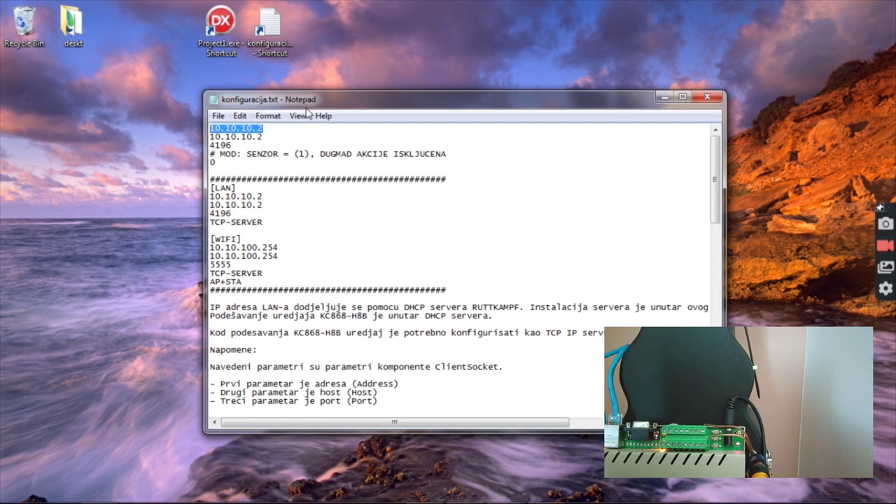
pyautogui.write('0')
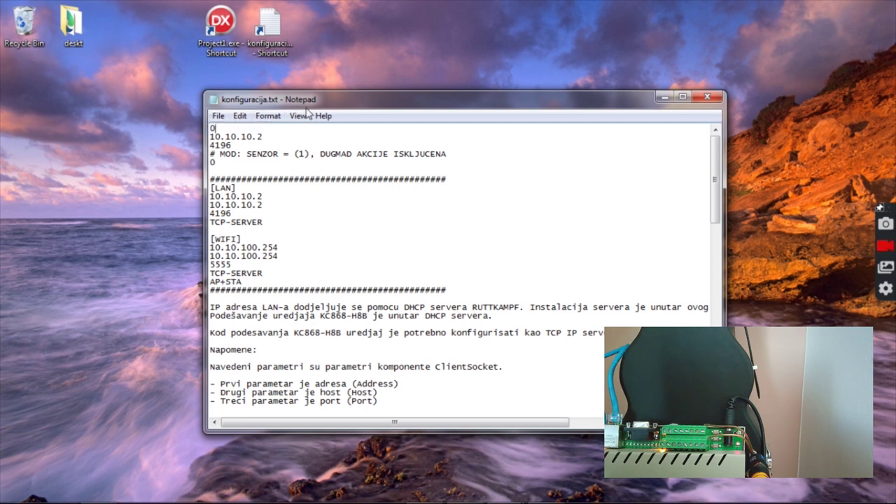
pyautogui.click(218, 116)
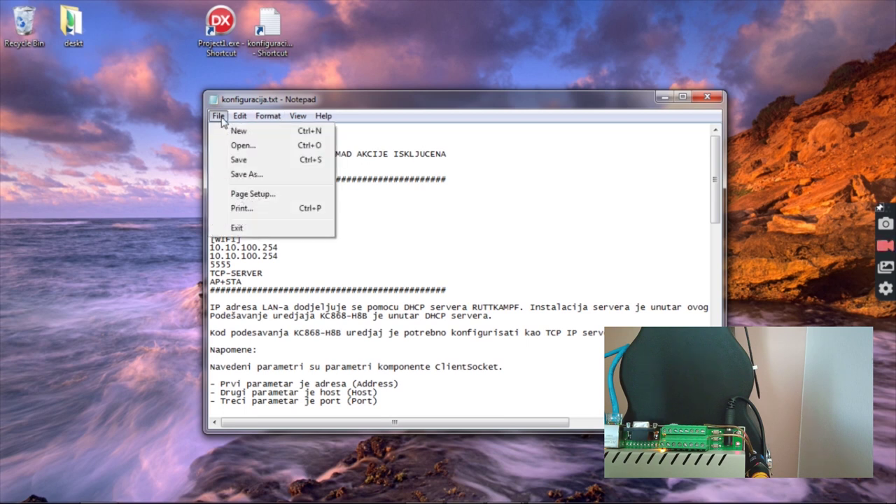
pyautogui.click(224, 163)
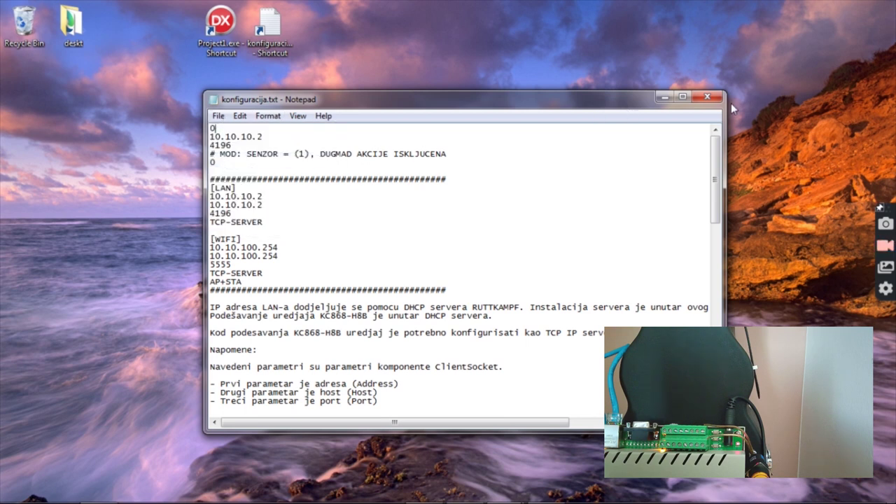
pyautogui.click(708, 98)
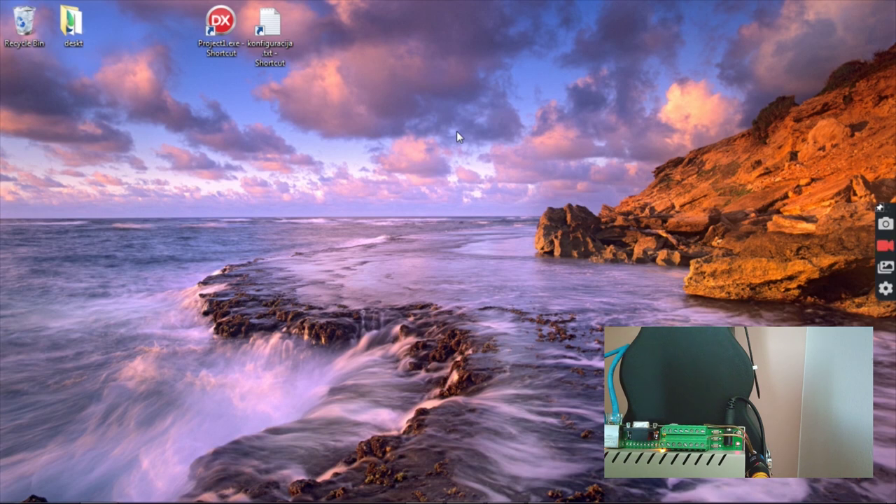
# Step: Launch BilijarApp from the desktop and begin a new working day
pyautogui.doubleClick(220, 23)
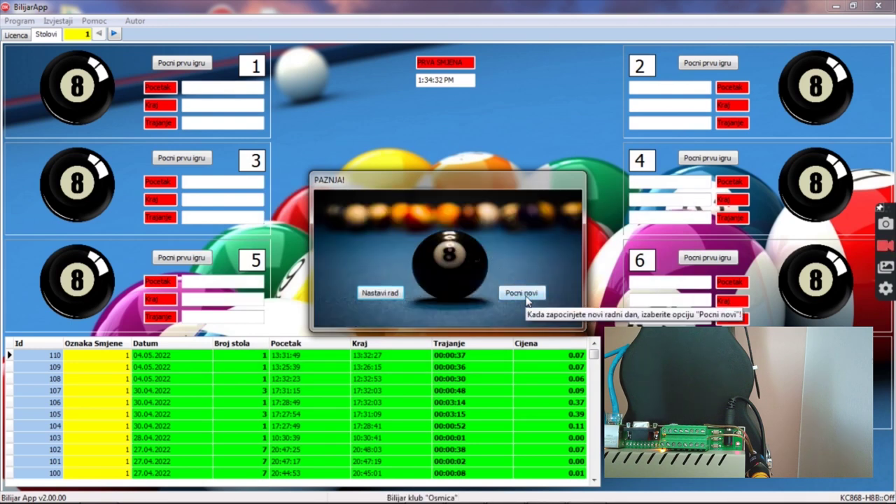
pyautogui.click(525, 295)
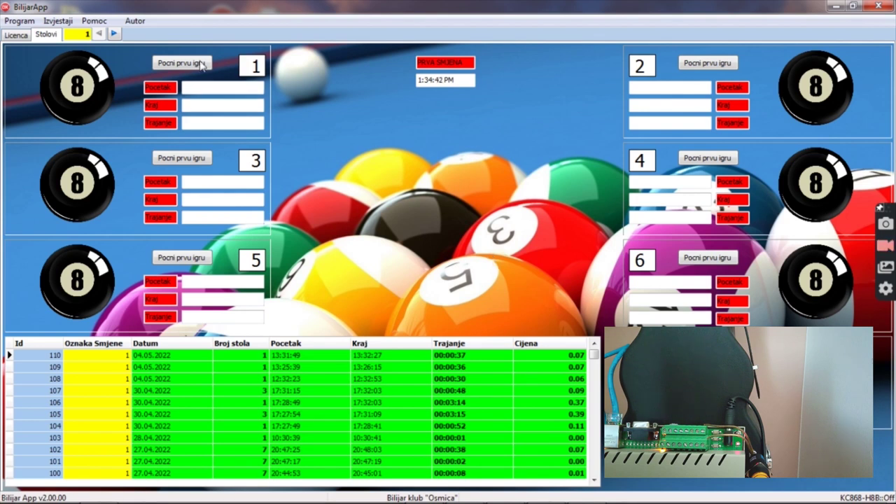
# Step: Look up the hourly price in the administrator's price list (Cjenovnik) and close it
pyautogui.click(18, 22)
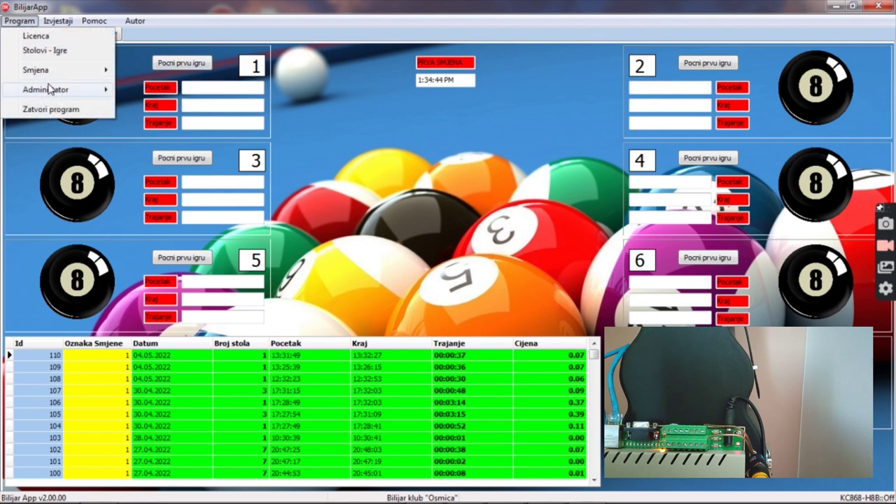
pyautogui.moveTo(50, 88)
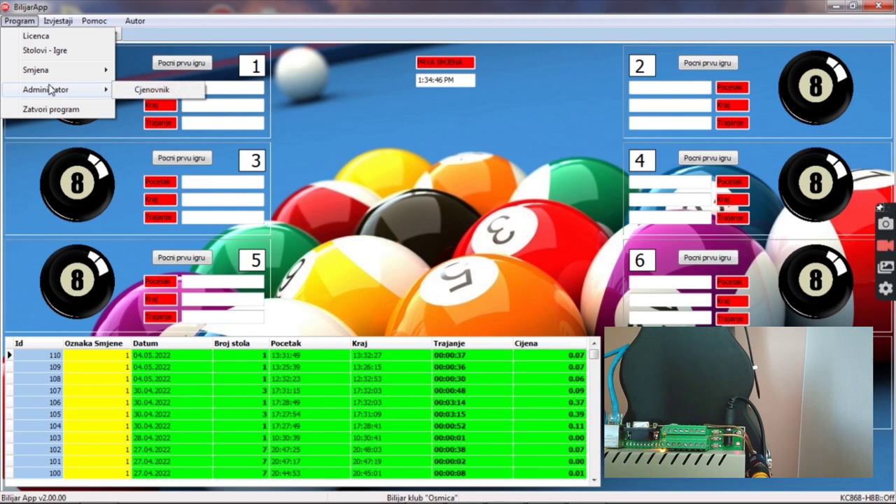
pyautogui.click(147, 93)
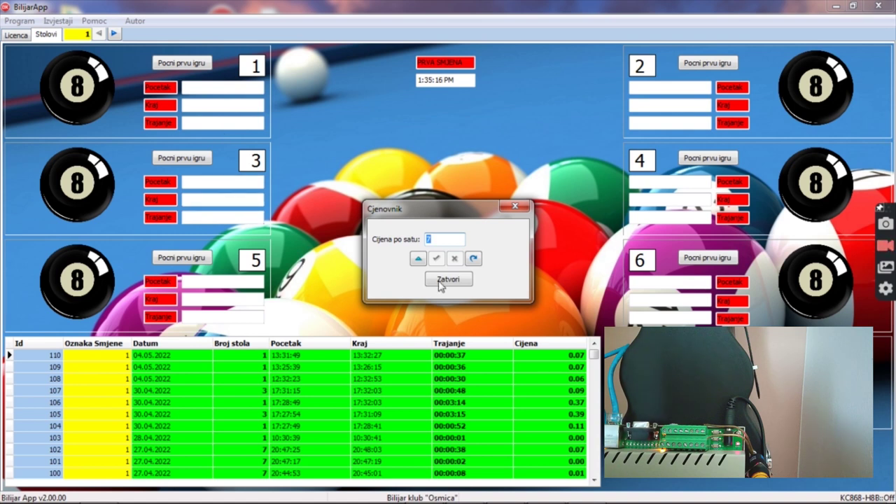
pyautogui.click(461, 282)
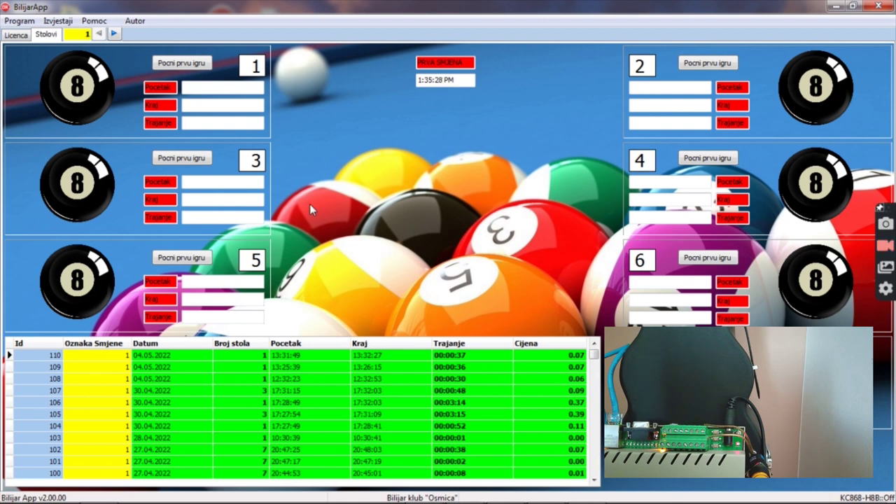
# Step: Generate the period report (Izvjestaj perioda) from 01.04.2022 to 04.05.2022, view it and close the preview
pyautogui.click(55, 22)
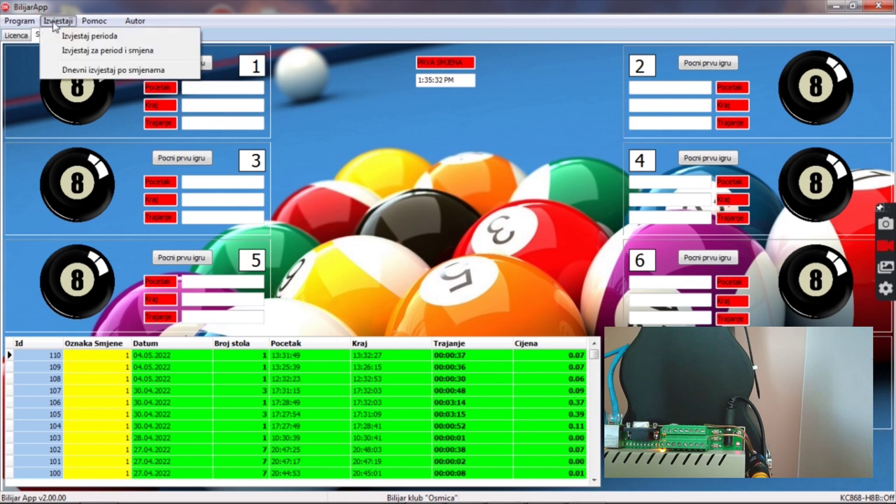
pyautogui.click(60, 36)
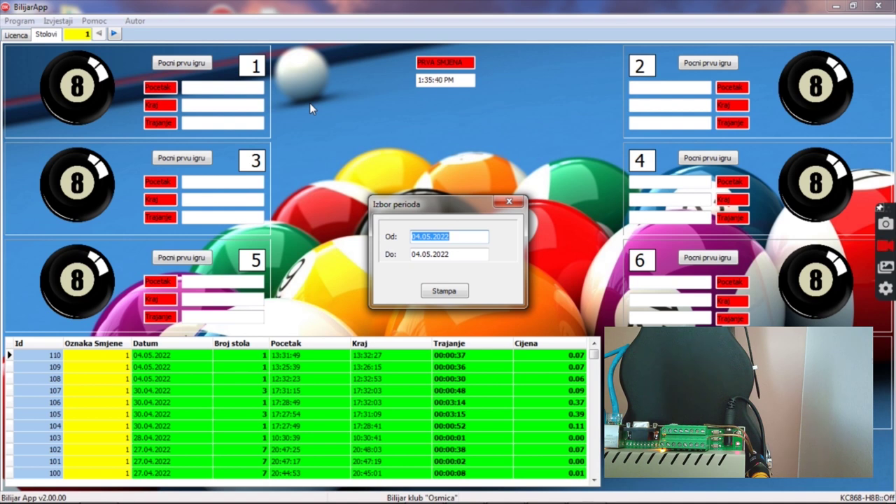
pyautogui.click(432, 236)
pyautogui.press('BackSpace')
pyautogui.write('4')
pyautogui.press('Left')
pyautogui.press('Left')
pyautogui.press('Left')
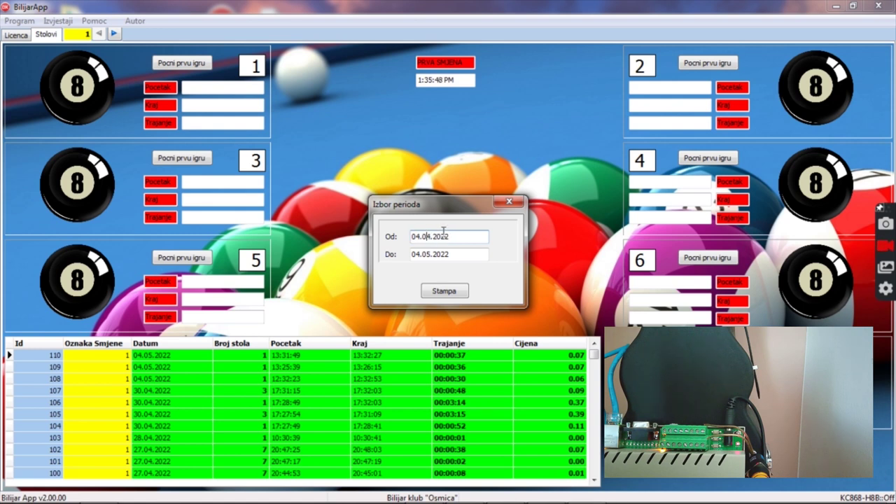
pyautogui.press('BackSpace')
pyautogui.write('1')
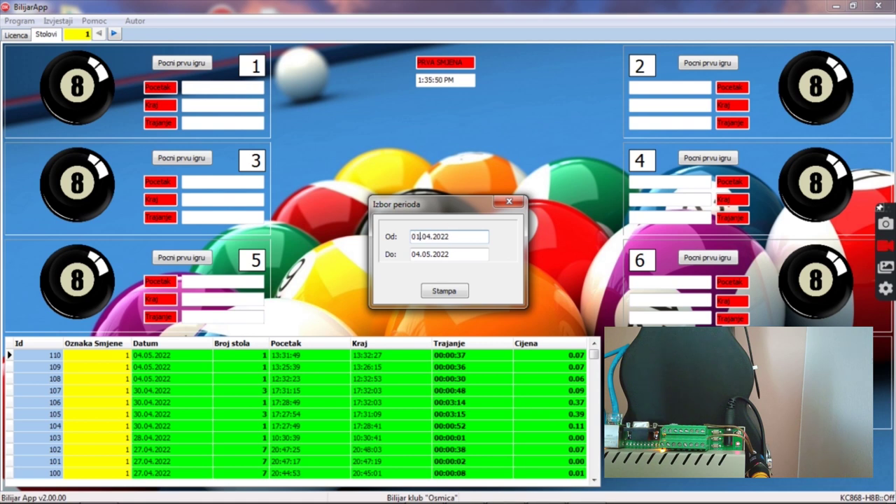
pyautogui.click(444, 291)
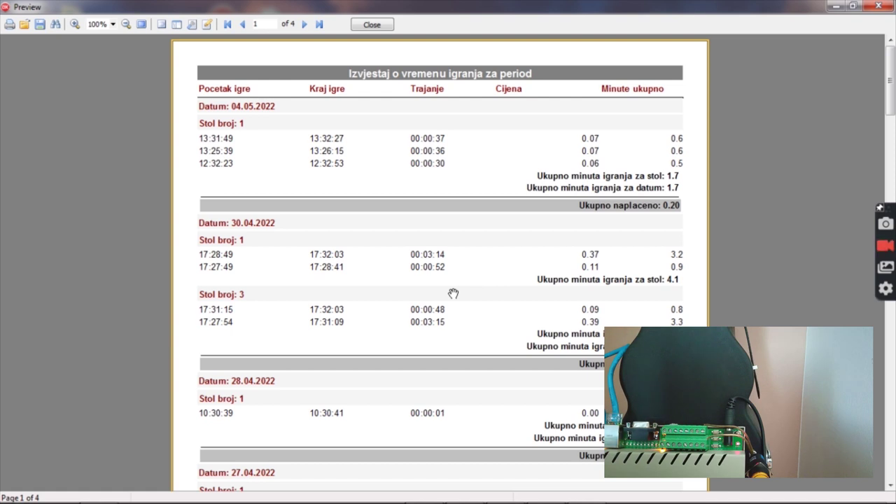
pyautogui.click(371, 26)
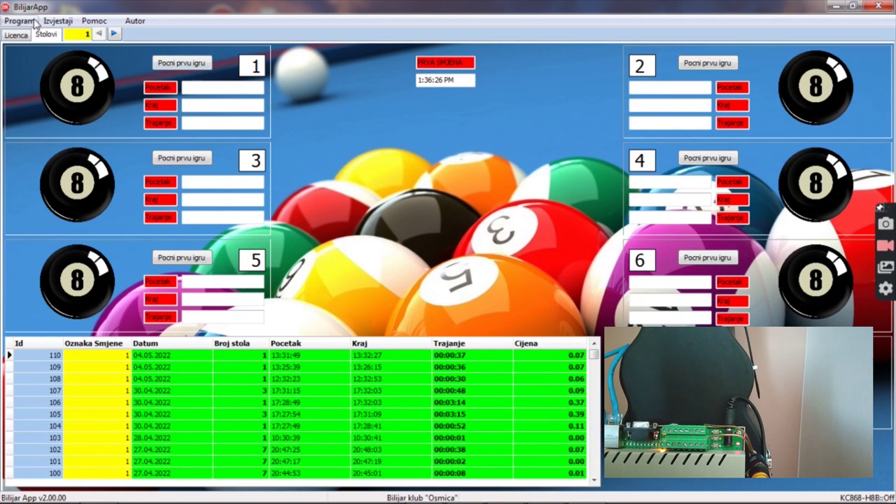
# Step: Generate the period and shift report from 01.05.2022 to 04.05.2022 for shift 1, view it and close the preview
pyautogui.click(56, 21)
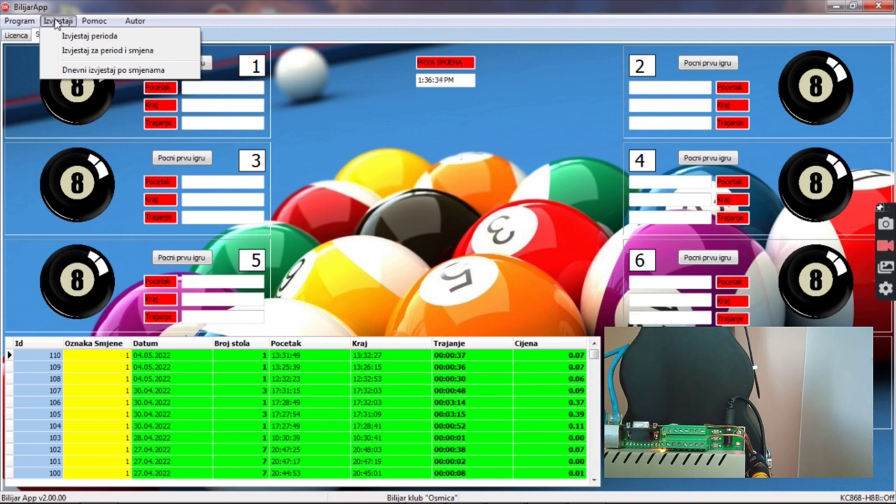
pyautogui.click(70, 51)
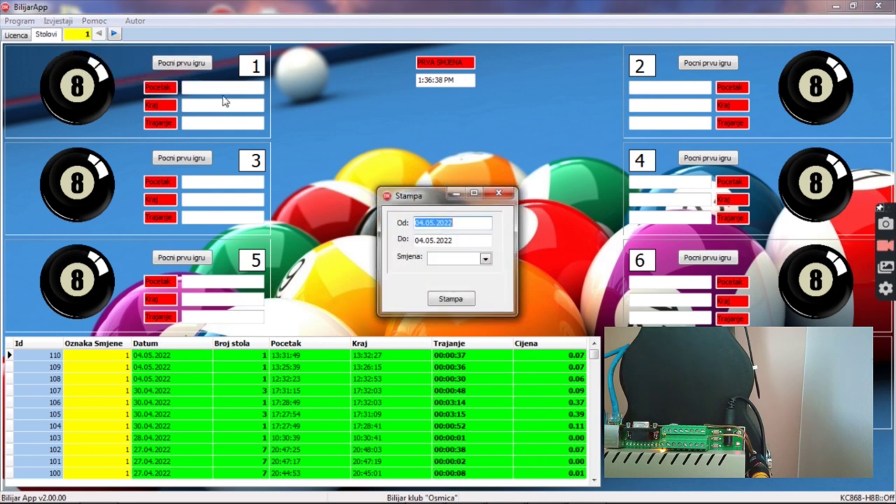
pyautogui.click(424, 223)
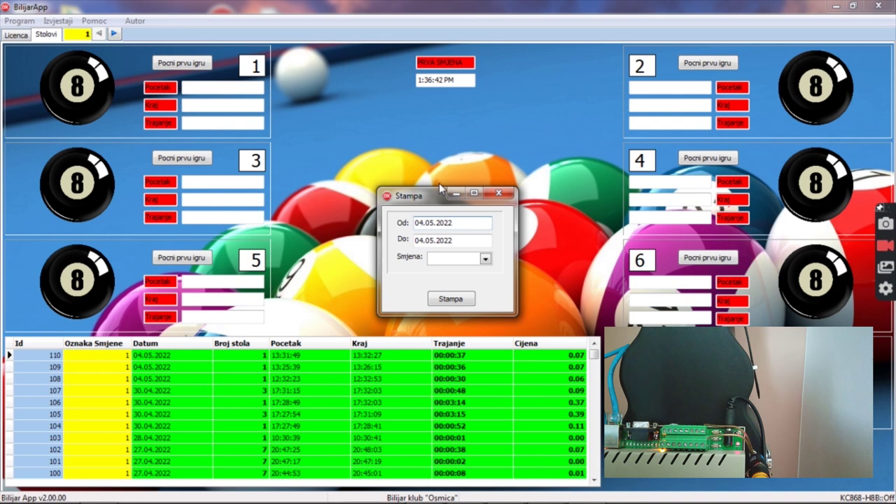
pyautogui.write('1')
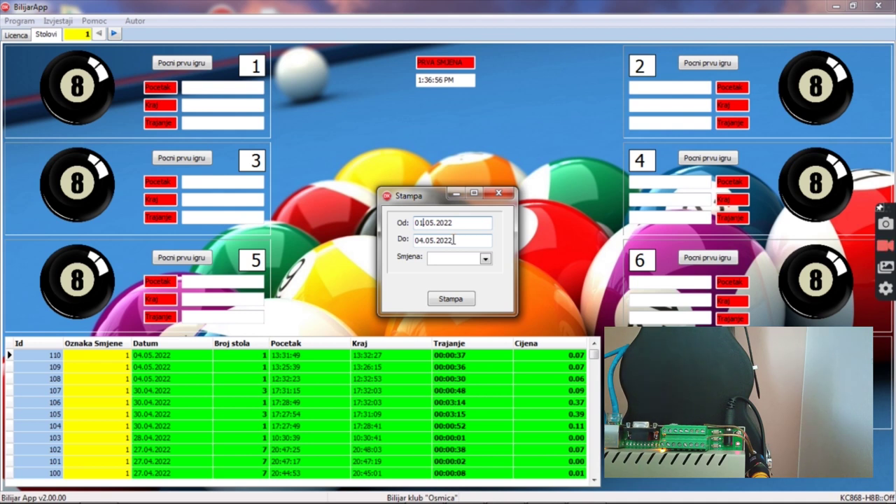
pyautogui.click(487, 260)
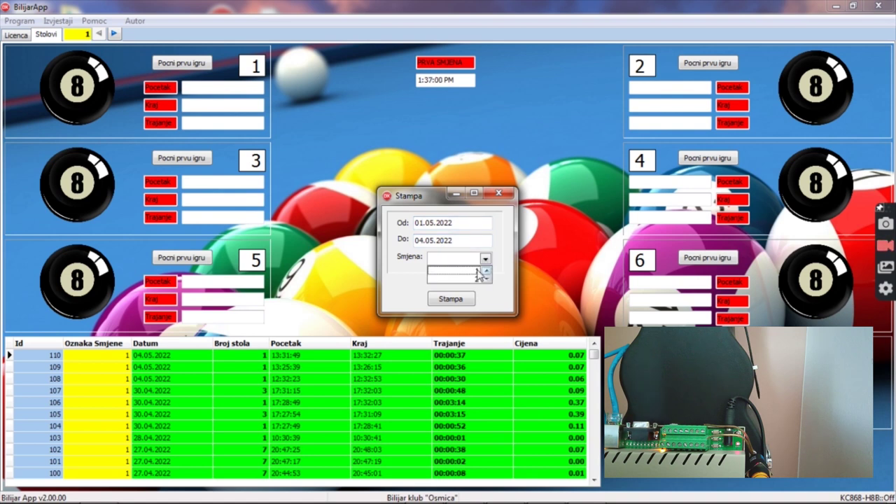
pyautogui.click(481, 273)
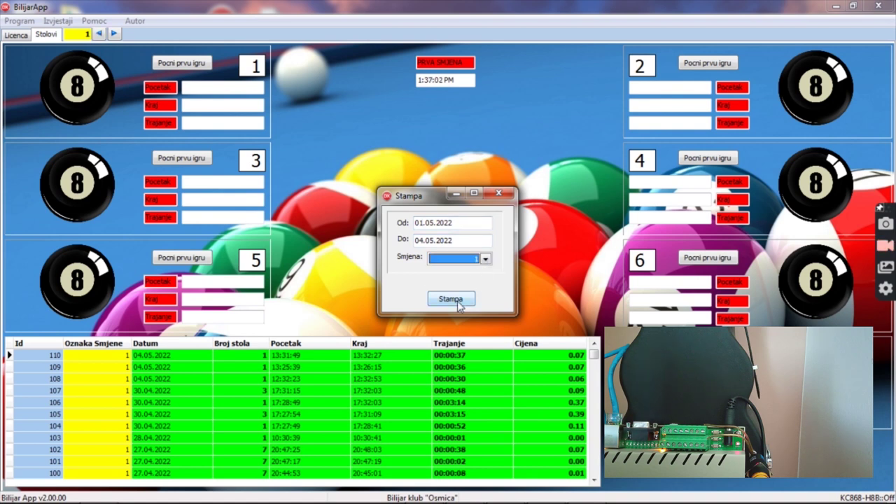
pyautogui.click(457, 299)
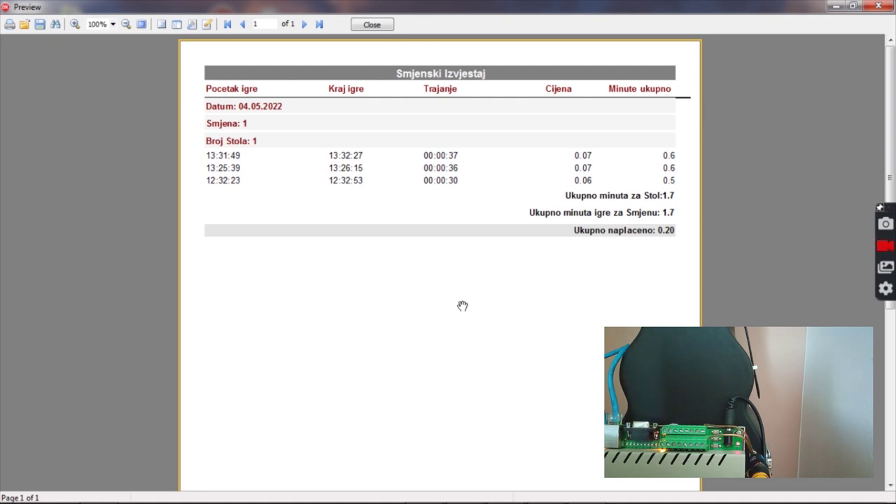
pyautogui.click(371, 25)
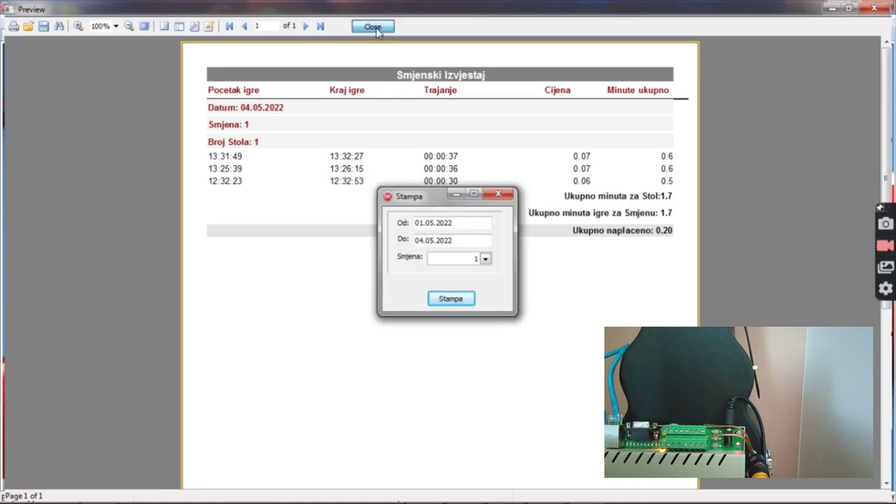
# Step: Generate the daily report by shifts (Dnevni izvjestaj po smjenama) for shift 1 and daily report number 7
pyautogui.click(60, 22)
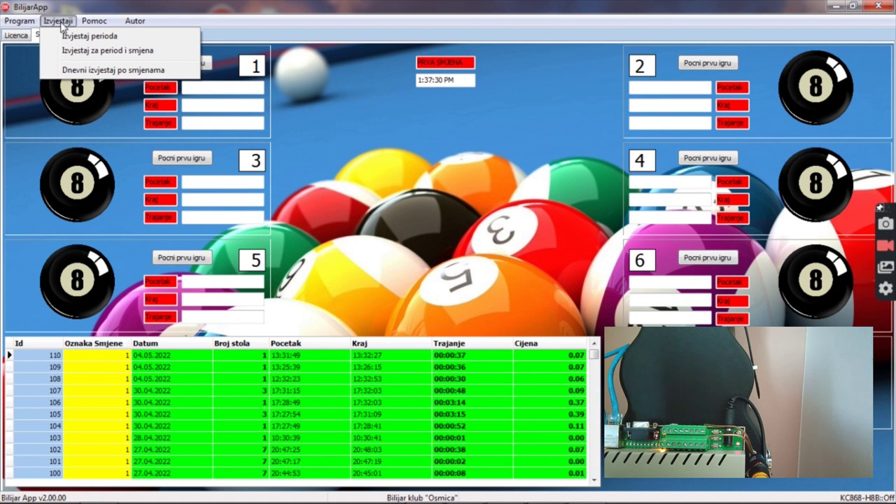
pyautogui.click(77, 69)
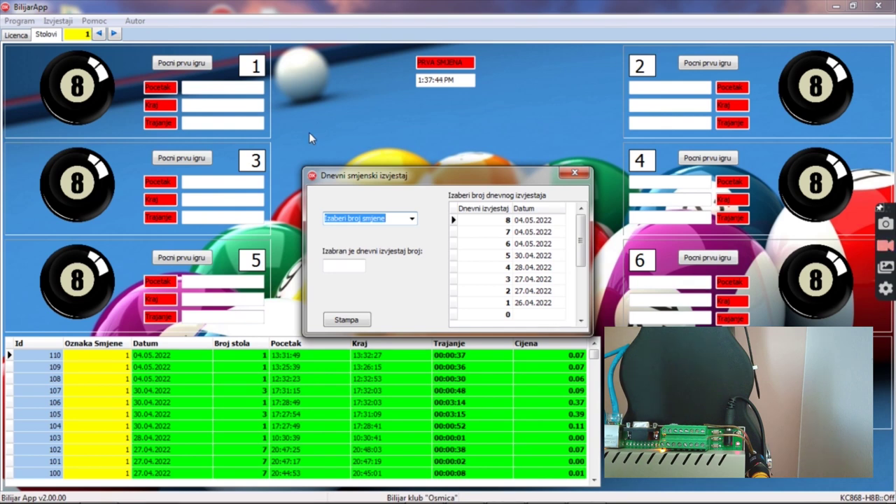
pyautogui.click(411, 219)
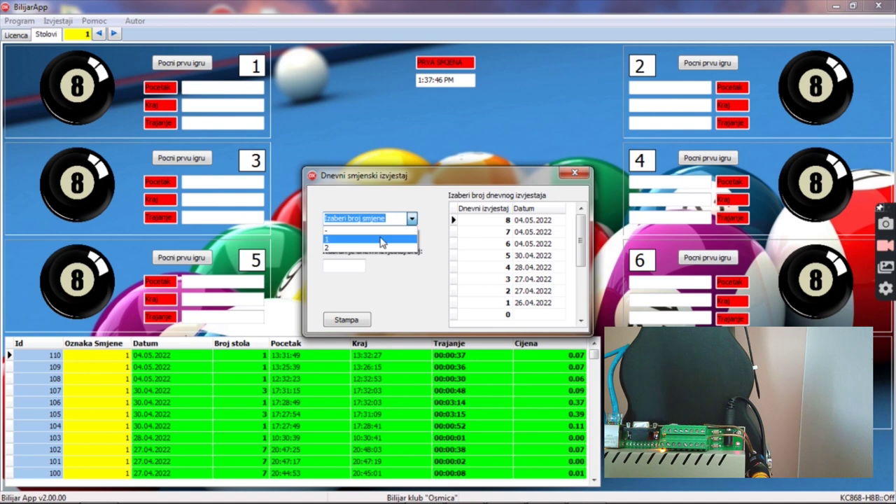
pyautogui.click(390, 236)
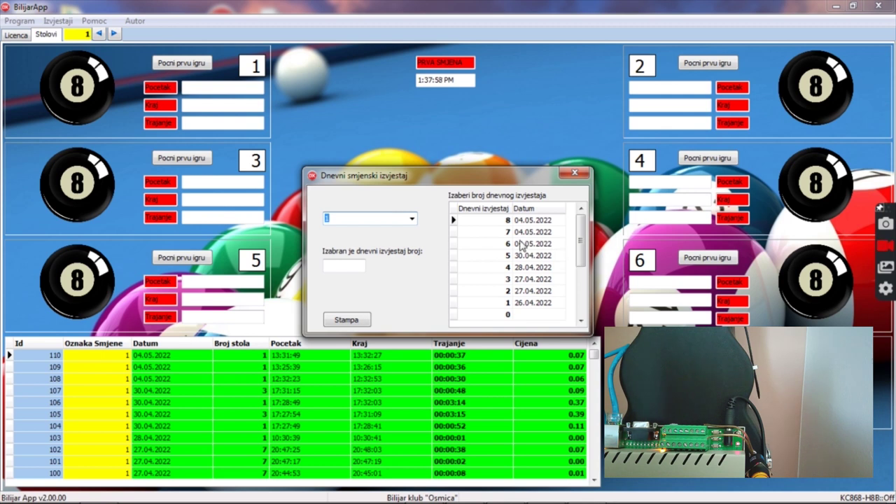
pyautogui.click(499, 234)
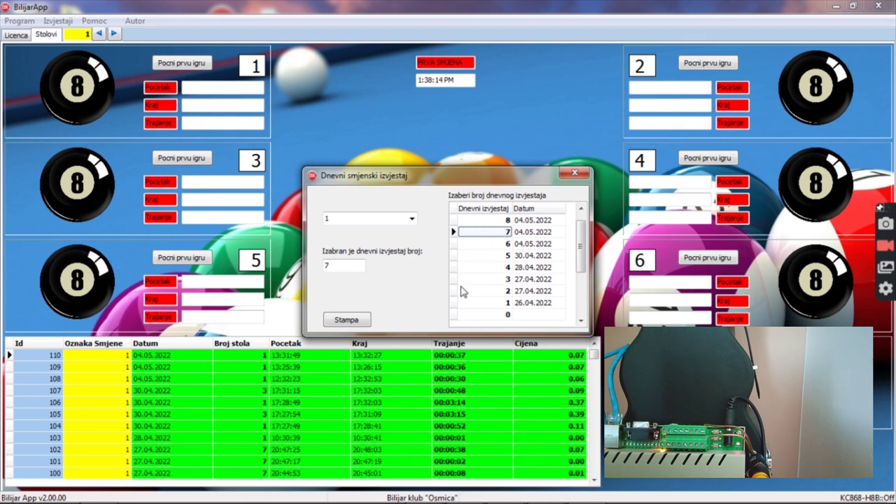
pyautogui.click(347, 320)
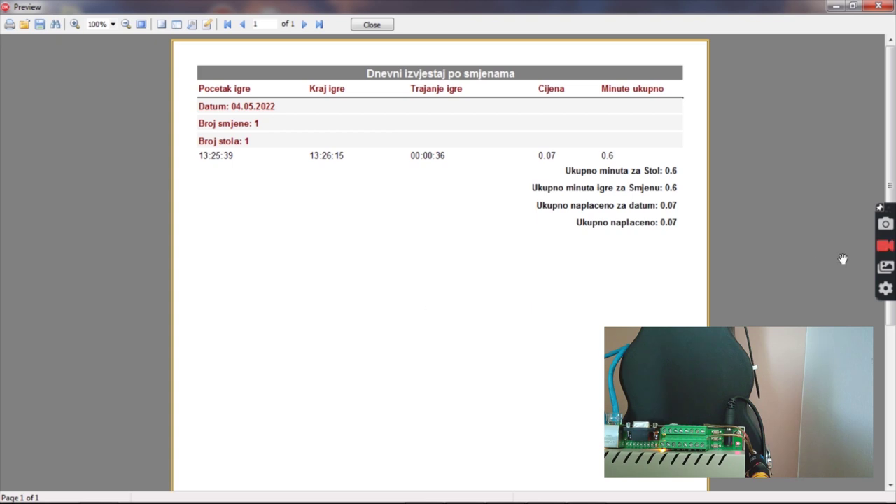
pyautogui.click(886, 245)
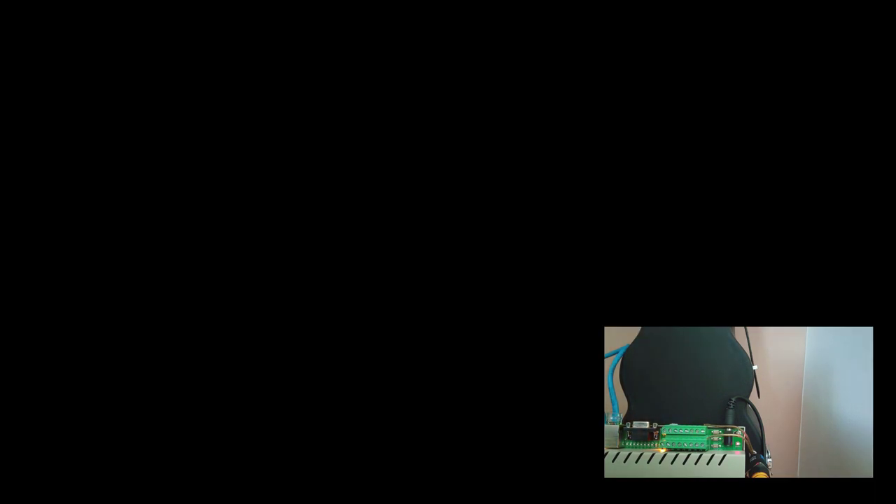